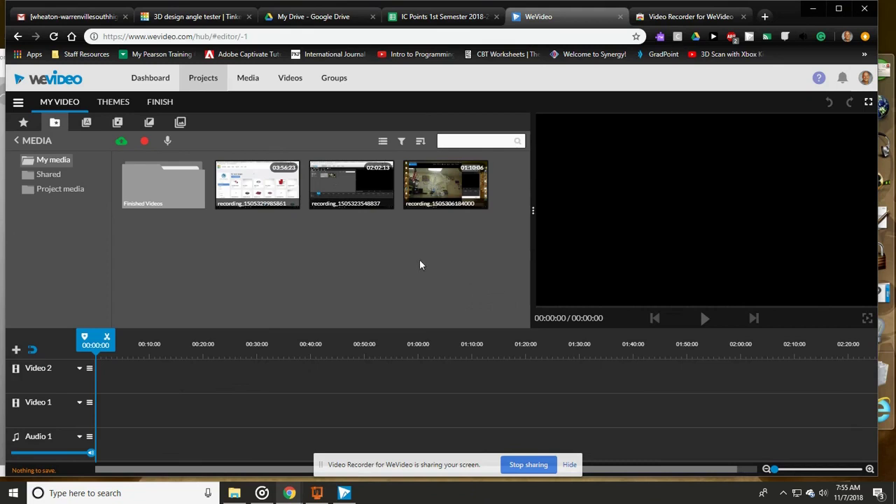
# Step: Bring PrusaControl forward and relaunch it so the empty Prusa i3 MK2 bed is fully visible
pyautogui.click(318, 492)
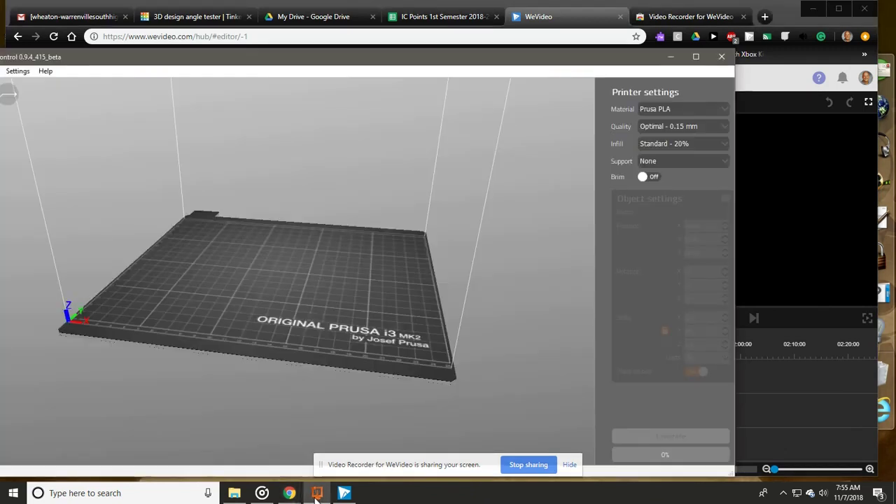
pyautogui.moveTo(391, 59); pyautogui.dragTo(503, 58)
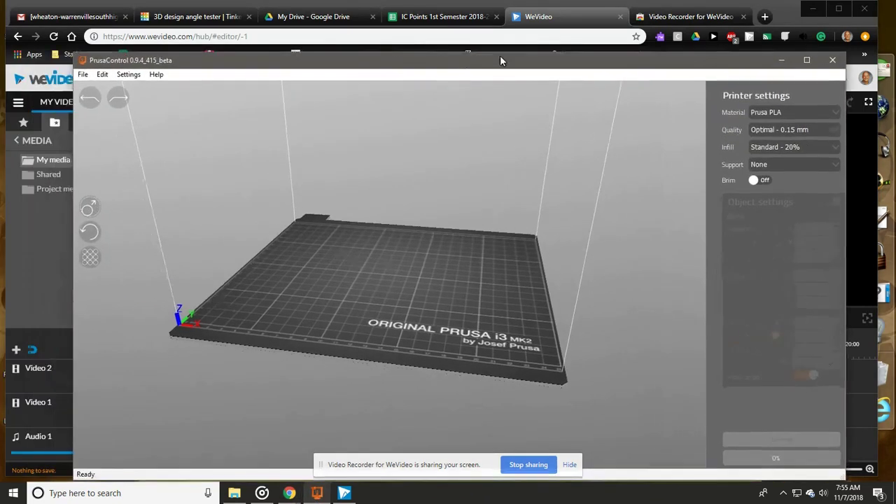
pyautogui.click(13, 493)
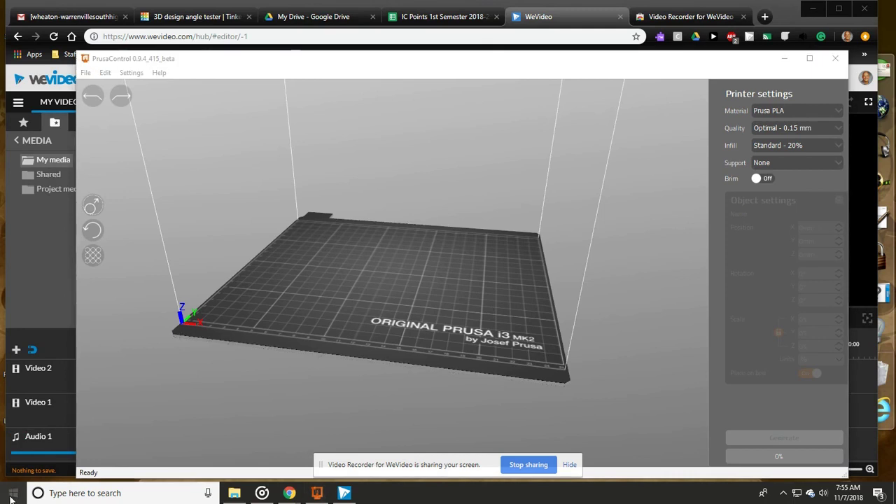
pyautogui.scroll(-2, 105, 270)
pyautogui.scroll(-15, 105, 266)
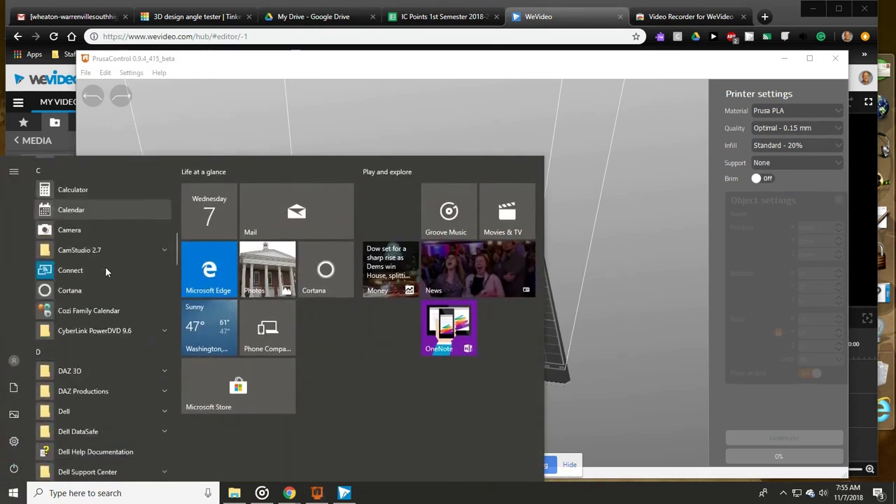
pyautogui.scroll(-7, 103, 273)
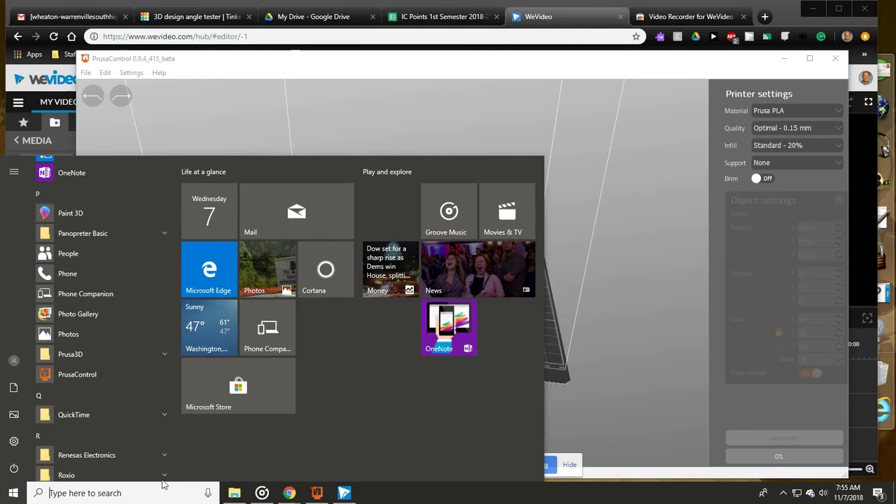
pyautogui.click(425, 69)
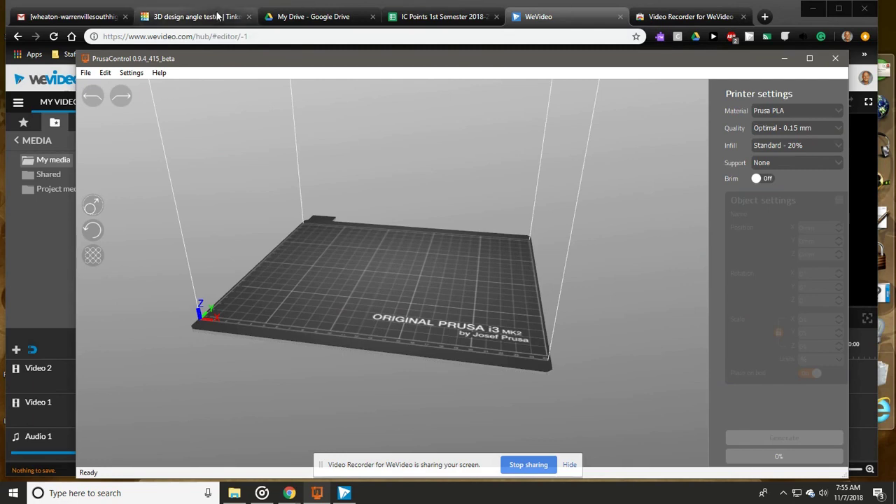
# Step: In the Tinkercad keychain design, tilt the view top-down and drag the keychain to the workplane centre
pyautogui.click(212, 20)
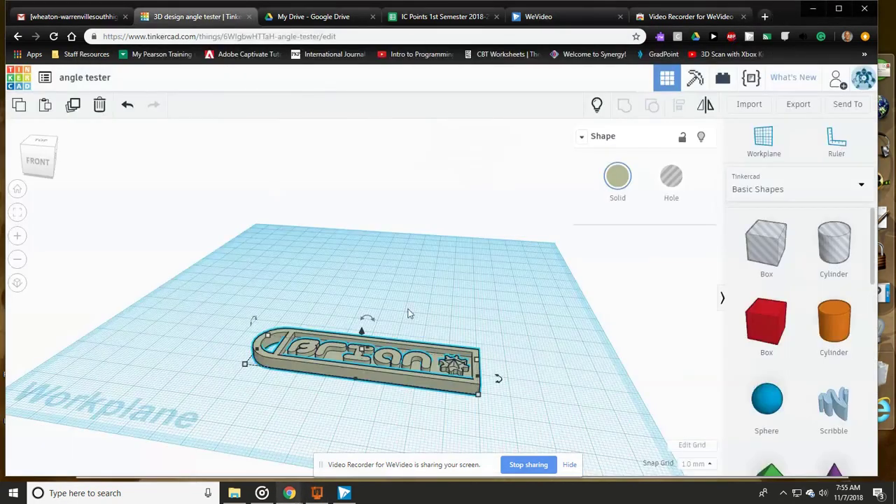
pyautogui.moveTo(411, 313); pyautogui.dragTo(411, 368, button='right')
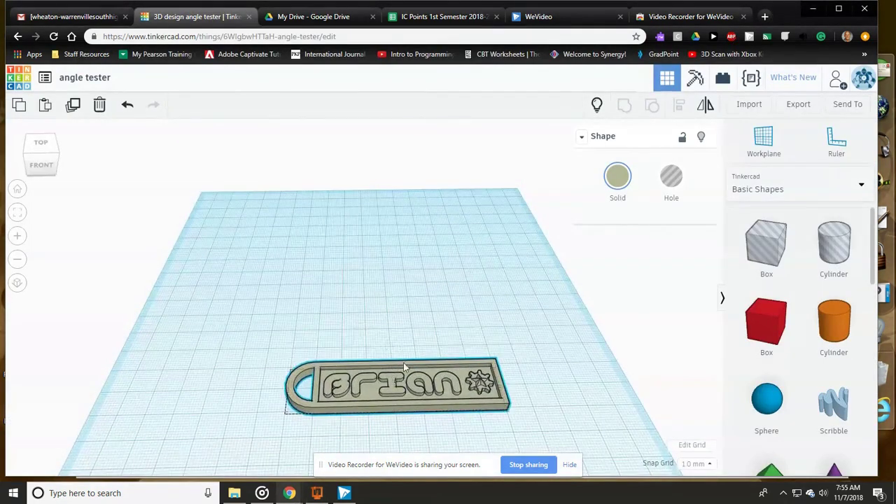
pyautogui.moveTo(411, 368); pyautogui.dragTo(377, 321)
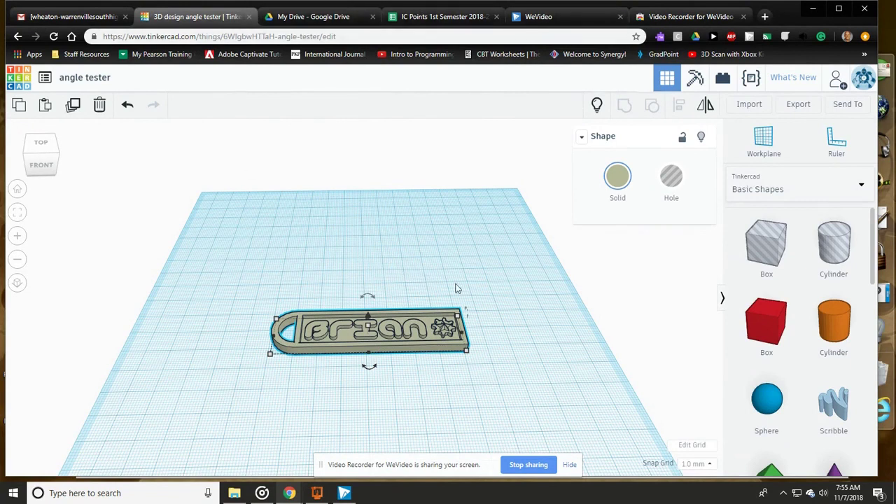
# Step: Drop larkin key chain.stl from the desktop onto the PrusaControl bed and maximize the window
pyautogui.click(316, 493)
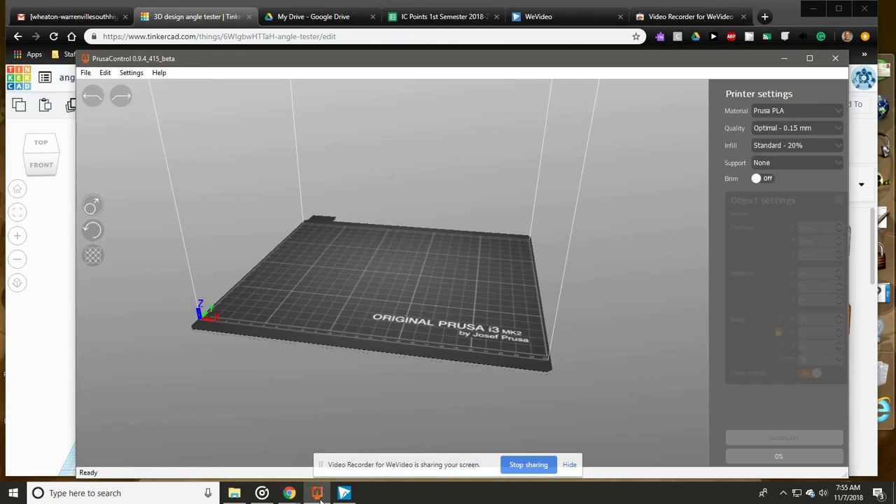
pyautogui.click(813, 9)
pyautogui.moveTo(510, 67); pyautogui.dragTo(562, 69)
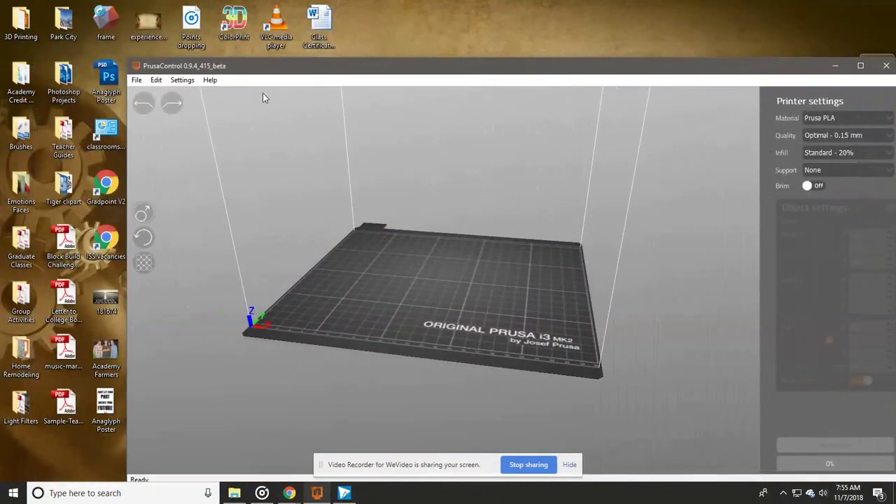
pyautogui.click(136, 80)
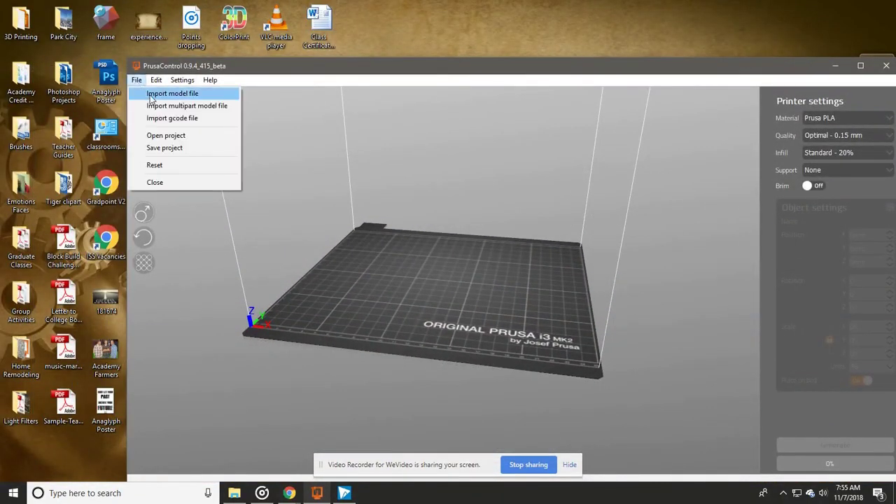
pyautogui.click(364, 76)
pyautogui.moveTo(483, 74); pyautogui.dragTo(891, 53)
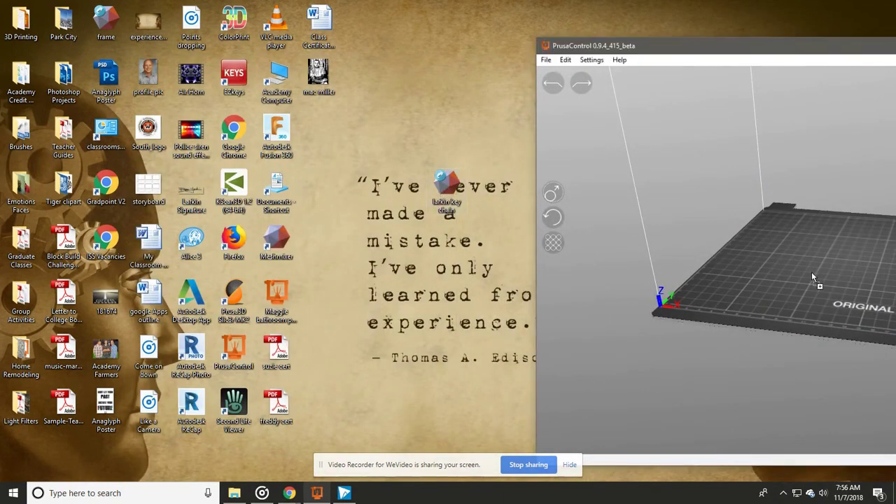
pyautogui.moveTo(830, 279); pyautogui.dragTo(832, 279)
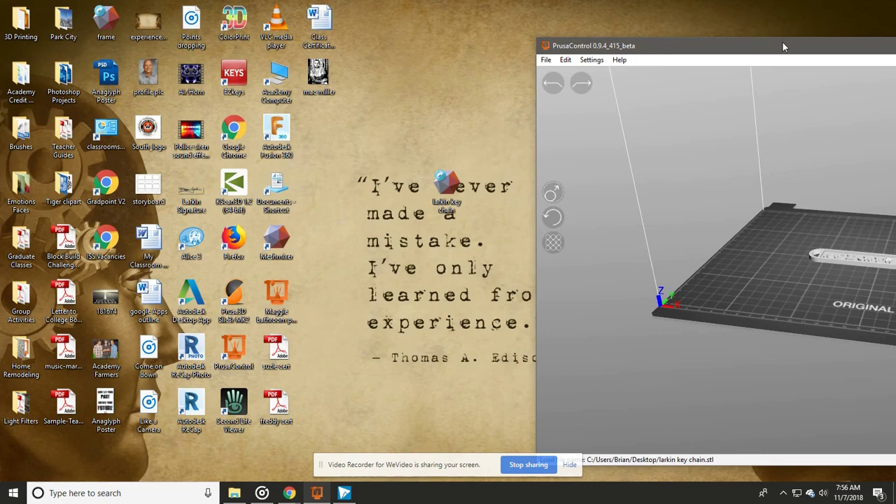
pyautogui.moveTo(784, 46); pyautogui.dragTo(295, 24)
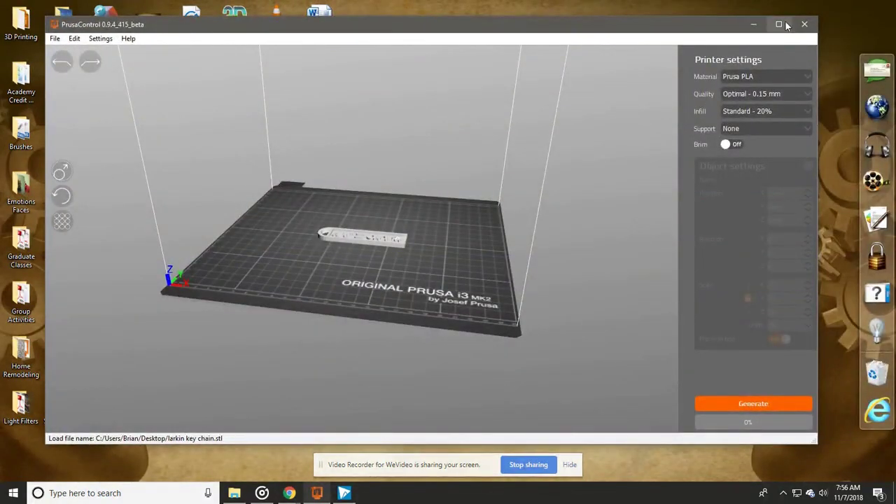
pyautogui.click(780, 24)
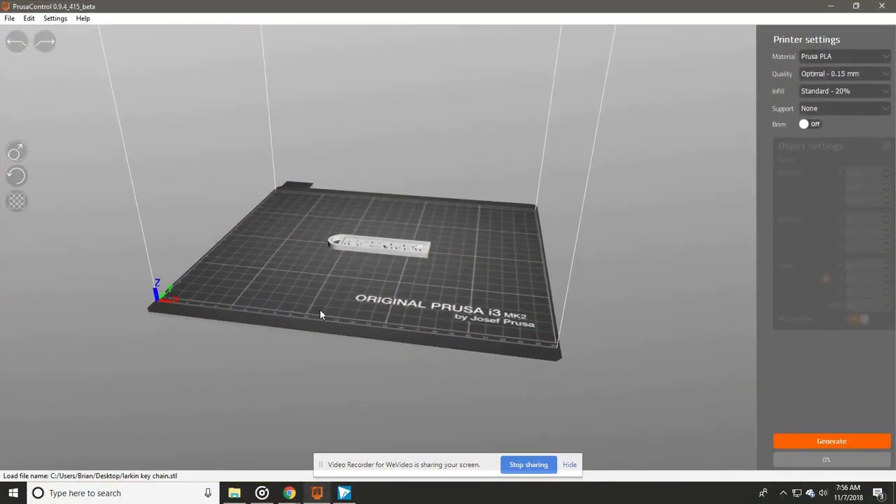
pyautogui.moveTo(359, 290); pyautogui.dragTo(405, 323)
pyautogui.scroll(5, 395, 331)
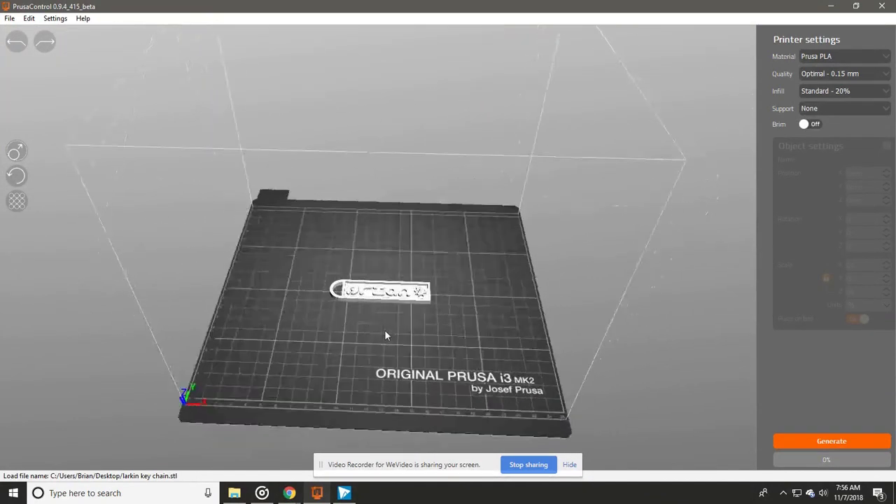
pyautogui.scroll(-3, 399, 350)
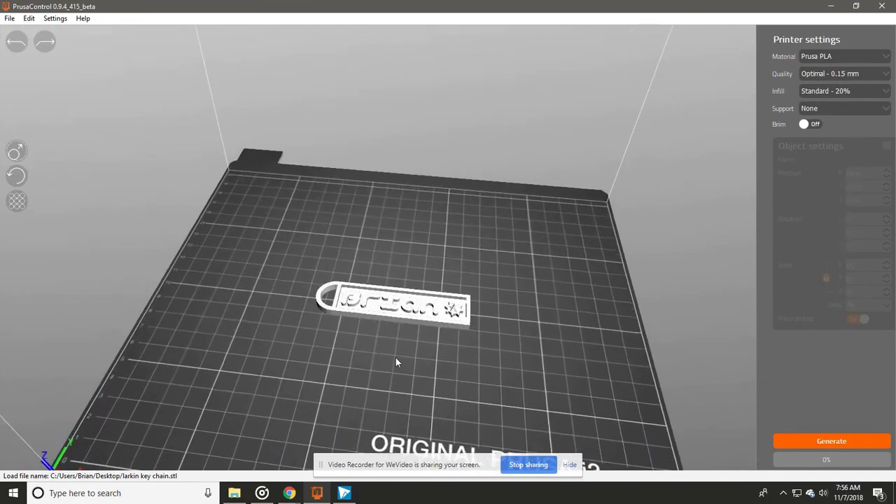
pyautogui.moveTo(382, 344); pyautogui.dragTo(372, 326)
pyautogui.scroll(5, 404, 328)
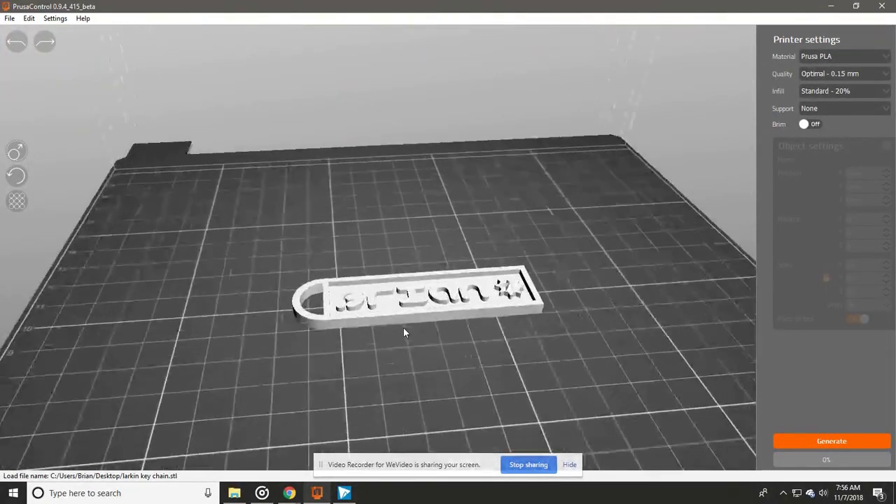
pyautogui.scroll(-3, 473, 344)
pyautogui.scroll(4, 473, 346)
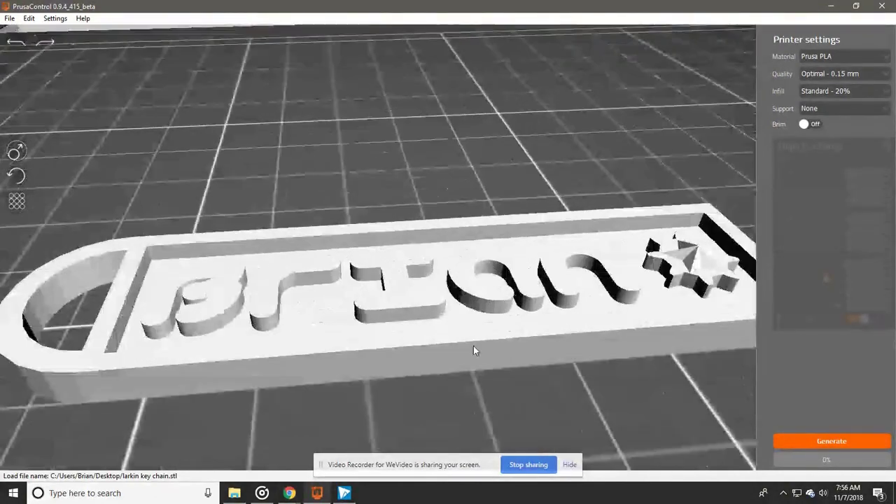
pyautogui.scroll(-4, 474, 345)
pyautogui.scroll(4, 474, 346)
pyautogui.scroll(2, 396, 375)
pyautogui.scroll(-6, 347, 373)
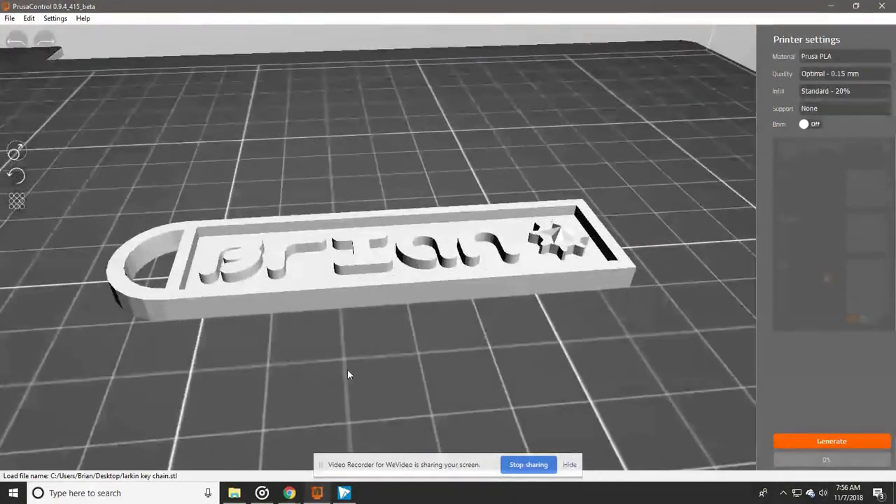
pyautogui.moveTo(369, 341); pyautogui.dragTo(364, 351)
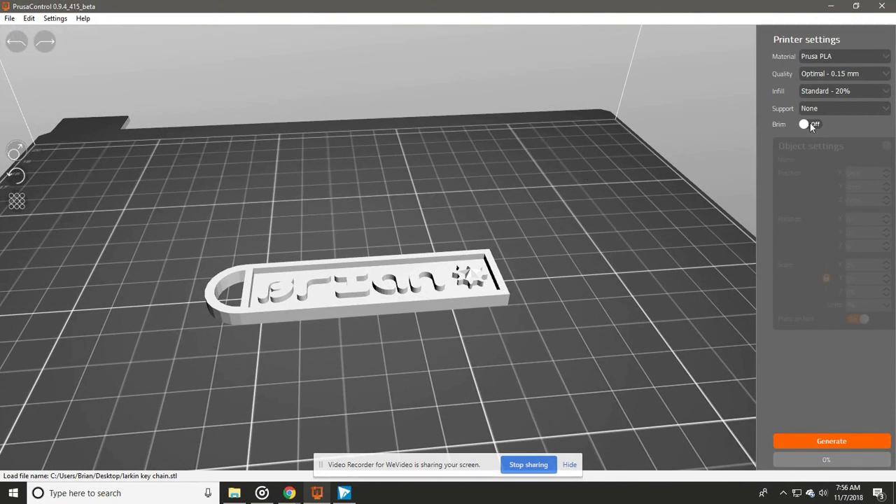
# Step: Keep Prusa PLA, choose Normal - 0.2 mm quality and keep Standard - 20% infill
pyautogui.click(826, 58)
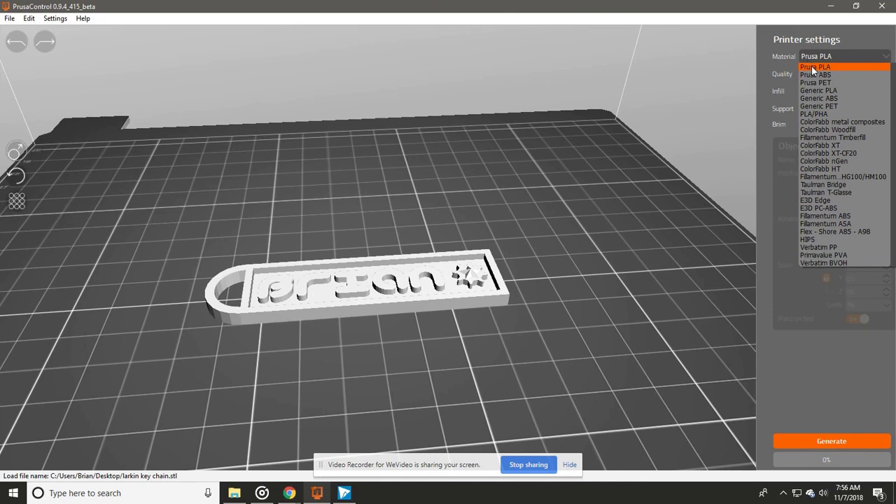
pyautogui.click(814, 67)
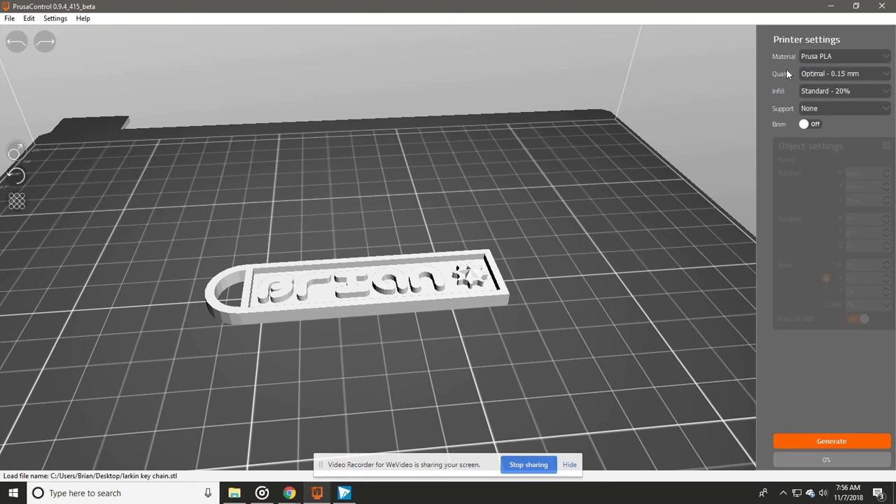
pyautogui.click(837, 74)
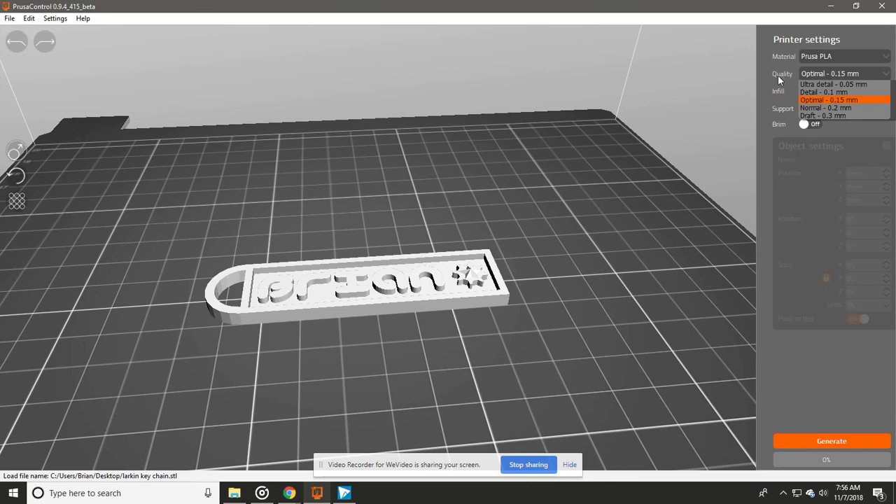
pyautogui.click(838, 109)
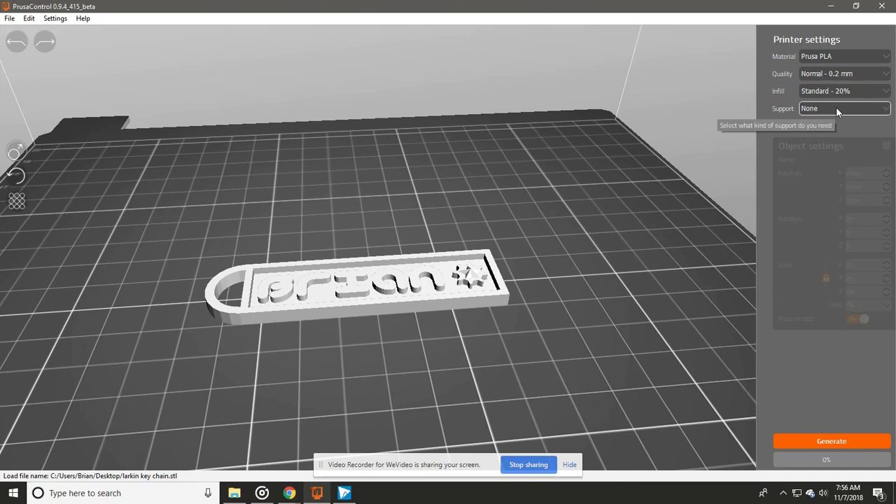
pyautogui.click(887, 95)
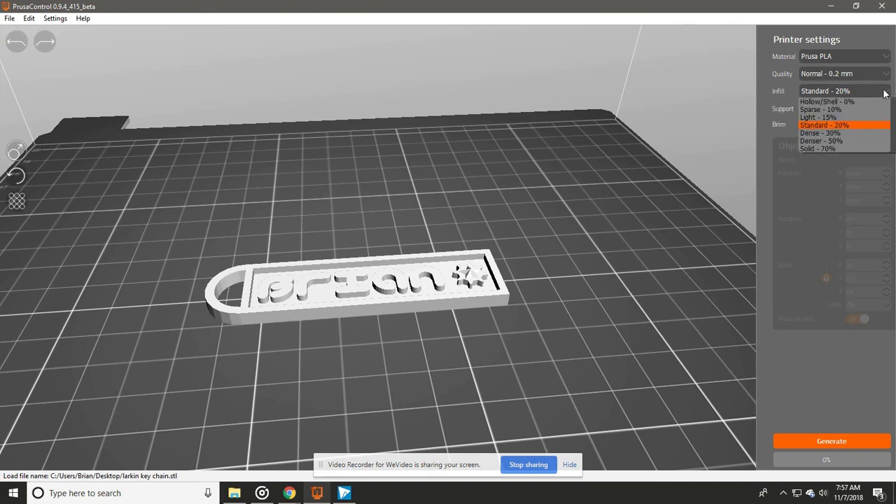
pyautogui.click(819, 125)
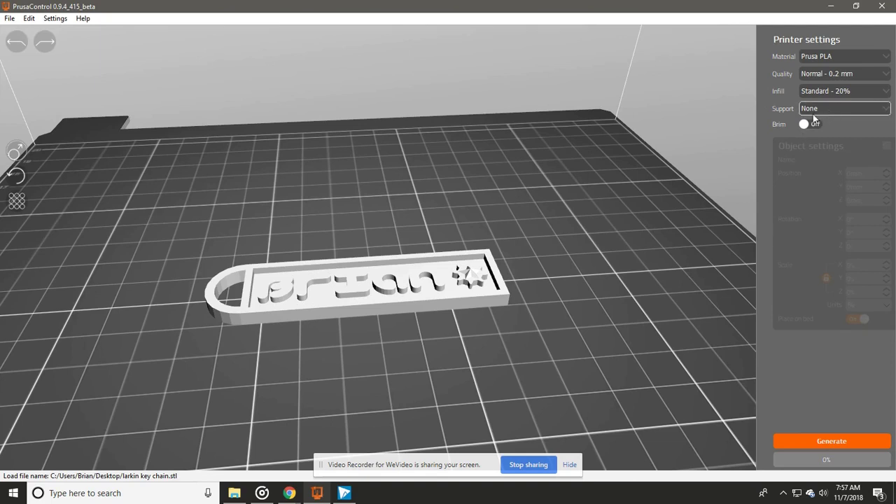
# Step: In Tinkercad, show all hidden shapes, move the keychain toward the lower right, and orbit around the angle tester
pyautogui.click(289, 493)
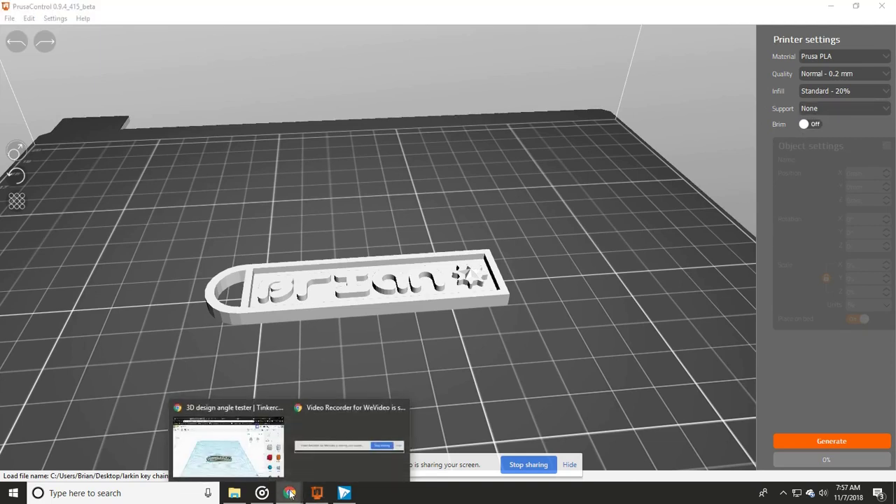
pyautogui.click(228, 442)
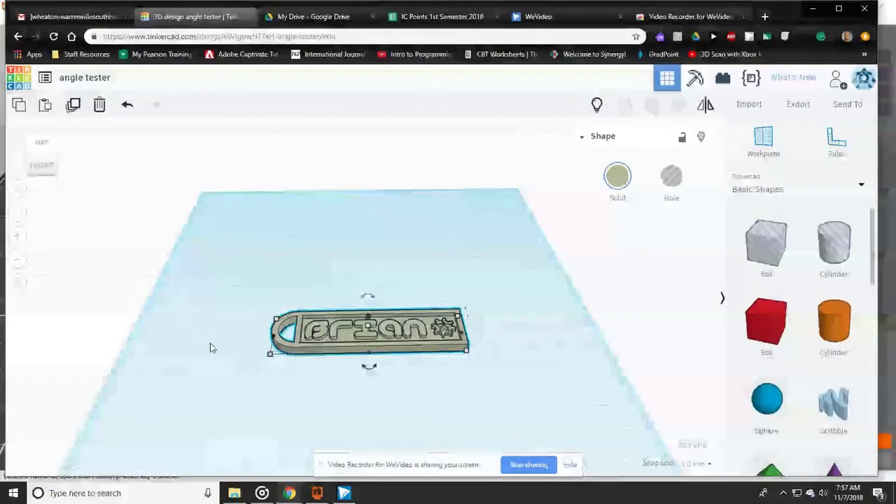
pyautogui.click(597, 107)
pyautogui.moveTo(459, 343); pyautogui.dragTo(609, 412)
pyautogui.moveTo(608, 412); pyautogui.dragTo(339, 227, button='right')
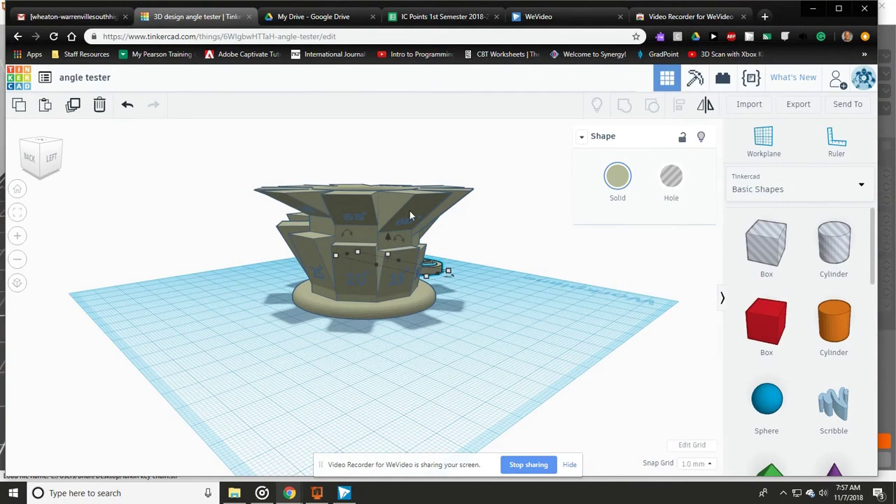
pyautogui.moveTo(412, 229); pyautogui.dragTo(339, 217, button='right')
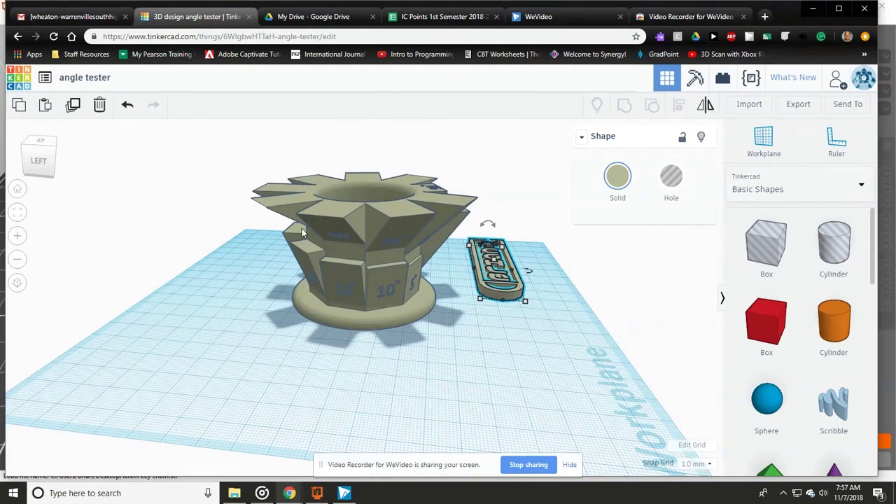
pyautogui.moveTo(302, 236); pyautogui.dragTo(430, 238, button='right')
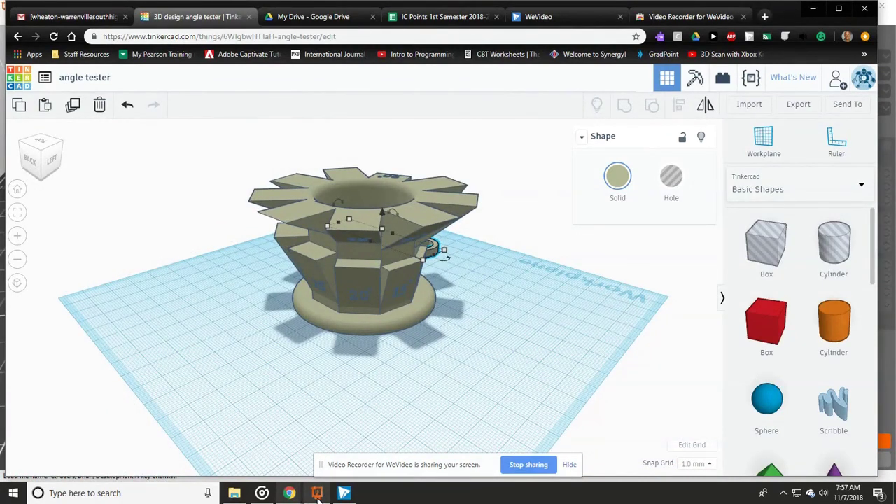
# Step: Return to the PrusaControl window showing the loaded keychain
pyautogui.moveTo(317, 493)
pyautogui.click(316, 452)
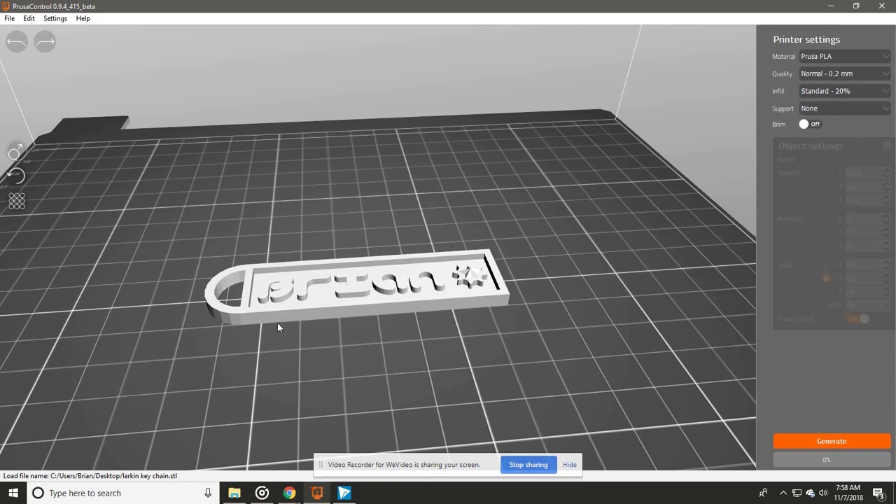
# Step: Generate the keychain G-code (30 min, 1.8 m) and preview layers up to 2.60 mm
pyautogui.click(819, 441)
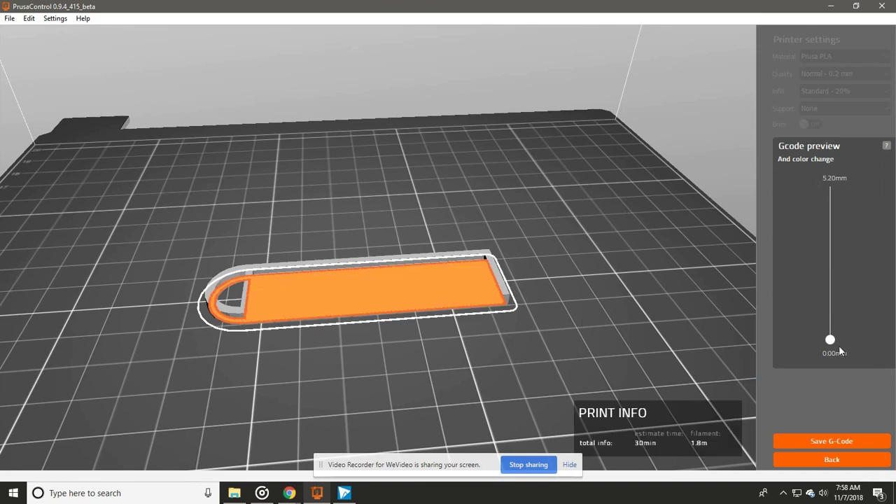
pyautogui.doubleClick(745, 5)
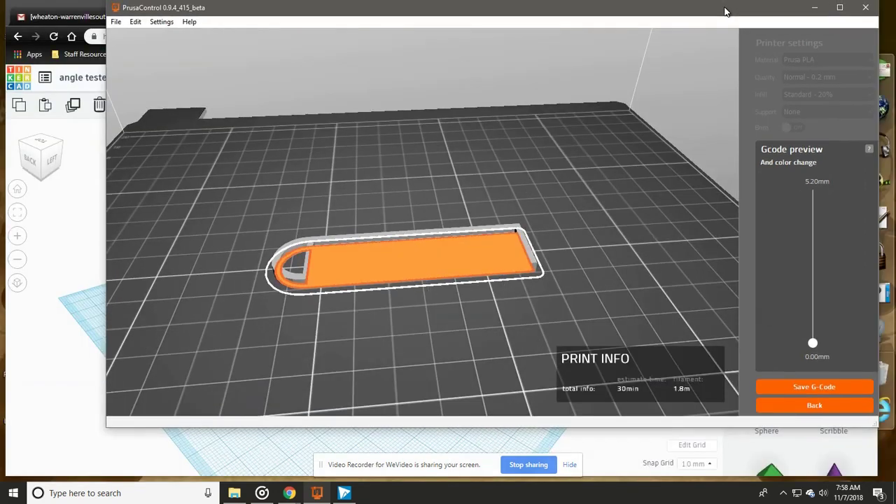
pyautogui.click(840, 7)
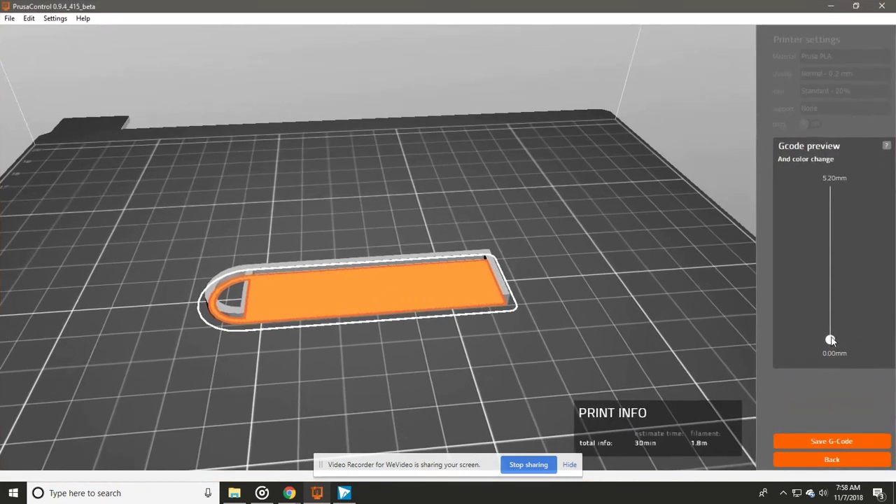
pyautogui.moveTo(832, 340); pyautogui.dragTo(834, 189)
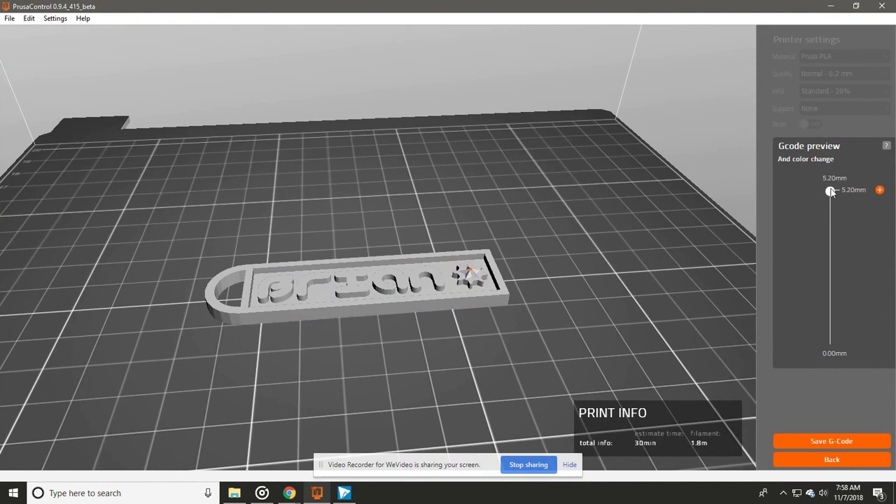
# Step: Add filament colour changes at 2.20 mm and 4.00 mm using the layer preview slider
pyautogui.moveTo(832, 192); pyautogui.dragTo(832, 340)
pyautogui.moveTo(830, 340); pyautogui.dragTo(833, 281)
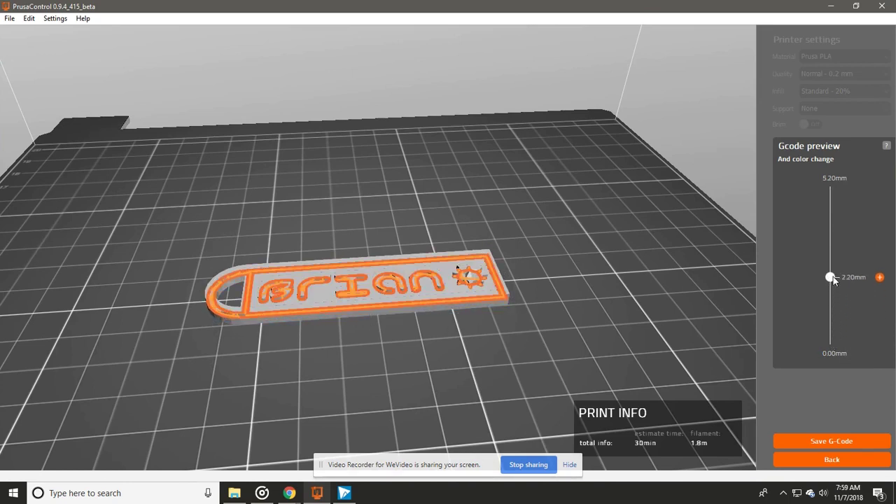
pyautogui.click(880, 278)
pyautogui.moveTo(830, 277); pyautogui.dragTo(842, 224)
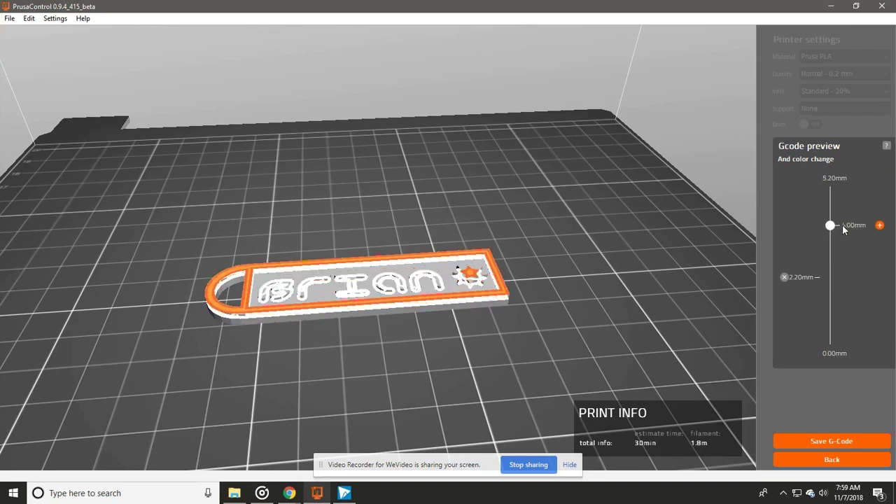
pyautogui.click(880, 225)
pyautogui.scroll(3, 456, 368)
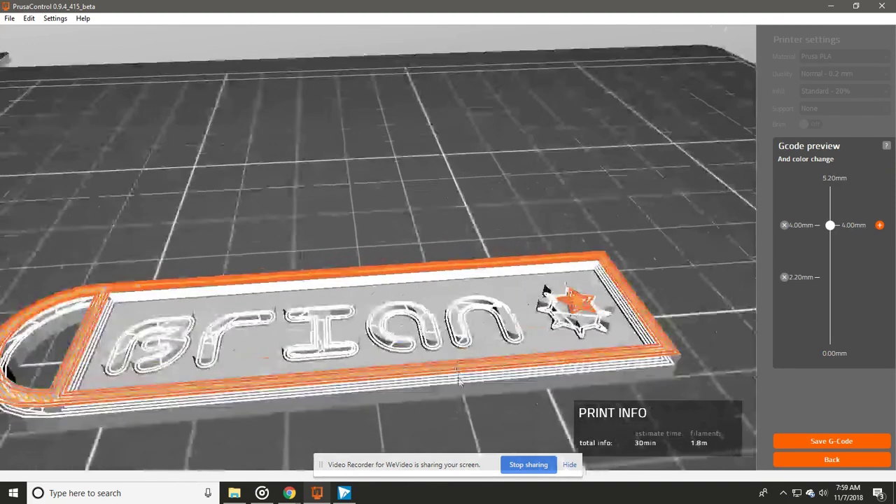
pyautogui.scroll(-3, 459, 365)
pyautogui.moveTo(461, 347); pyautogui.dragTo(488, 310)
pyautogui.scroll(3, 459, 343)
pyautogui.scroll(-3, 456, 354)
pyautogui.scroll(3, 490, 315)
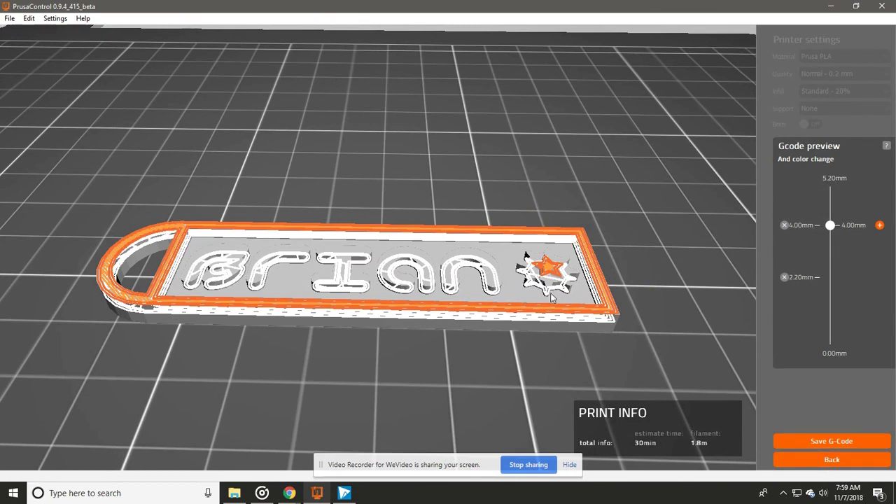
# Step: Go back to the model view, select the keychain and reslice it without colour changes
pyautogui.click(830, 463)
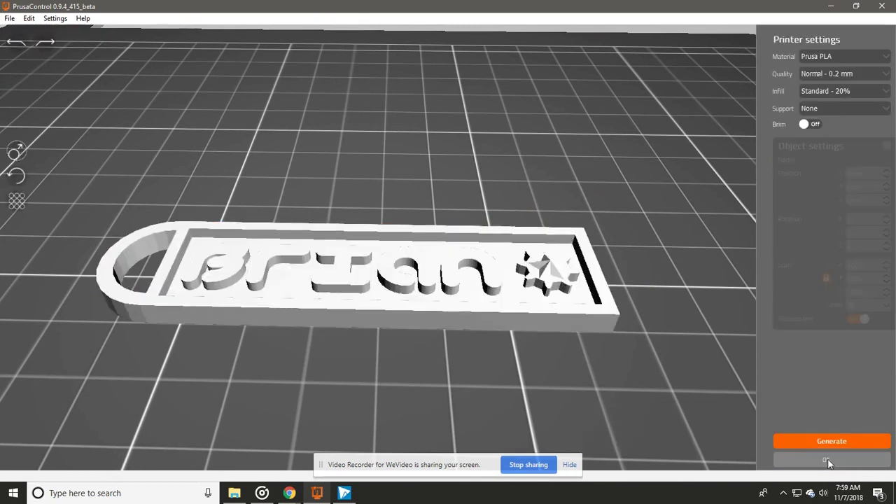
pyautogui.click(412, 297)
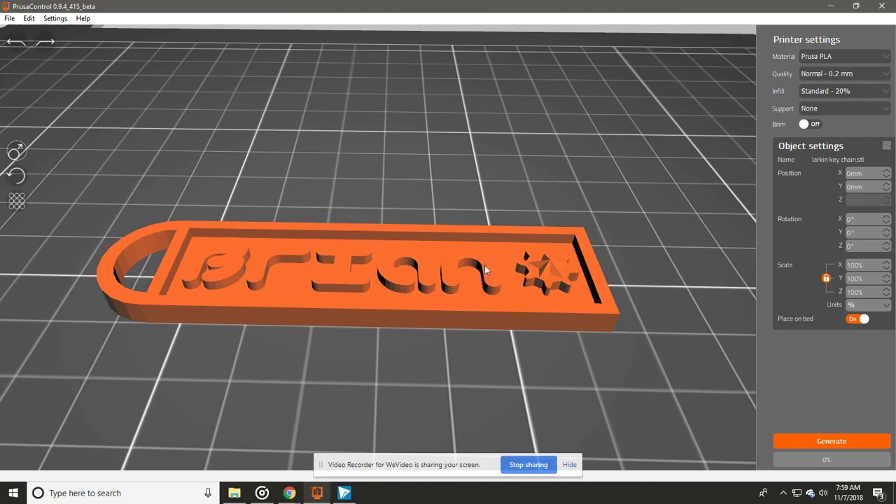
pyautogui.click(828, 446)
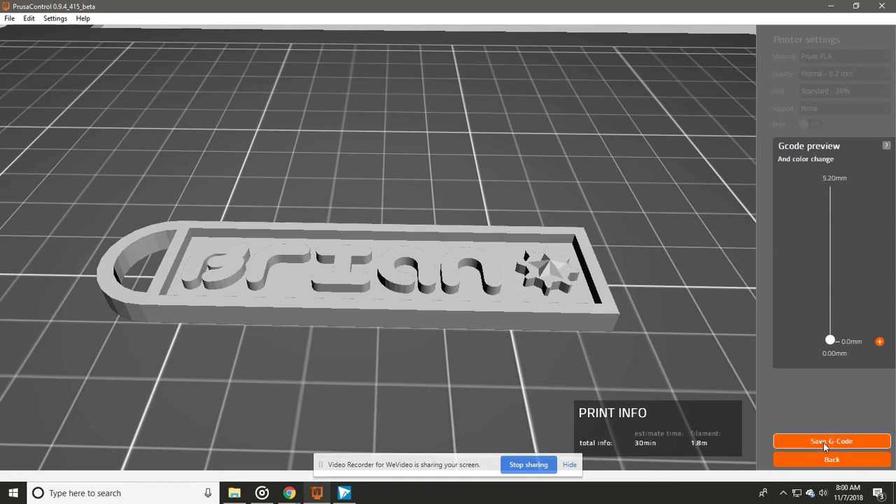
# Step: Save the G-code to the Desktop as larkin key chain_PLA_NORMAL
pyautogui.moveTo(830, 341); pyautogui.dragTo(834, 367)
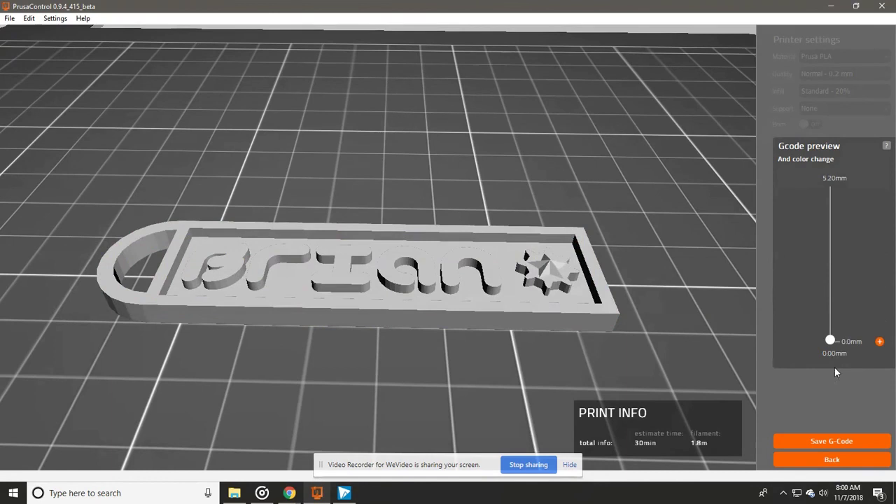
pyautogui.click(827, 440)
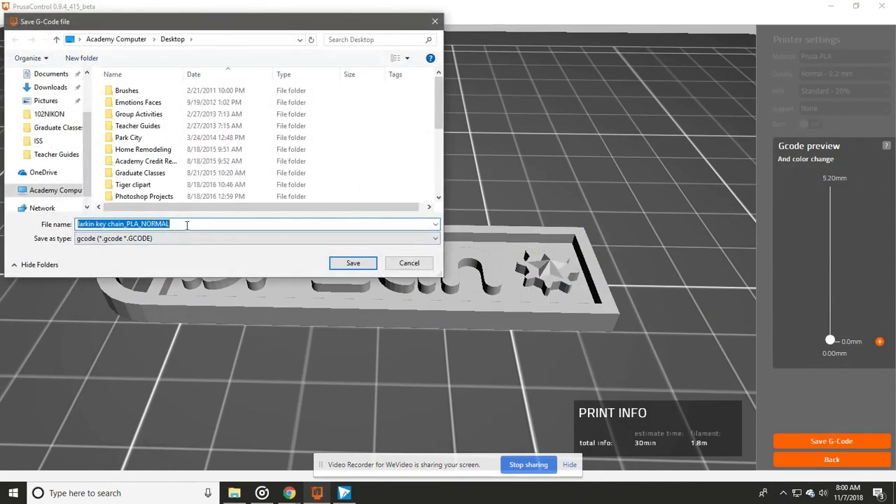
pyautogui.scroll(1, 53, 115)
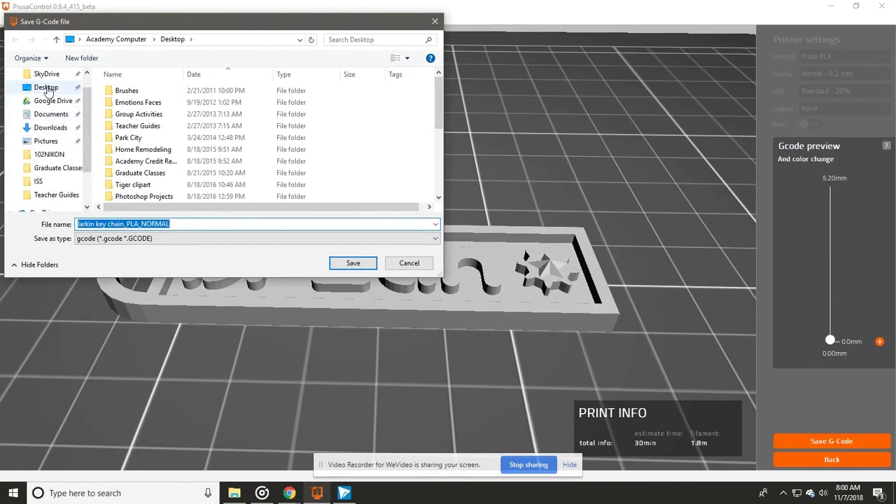
pyautogui.click(50, 88)
pyautogui.click(113, 226)
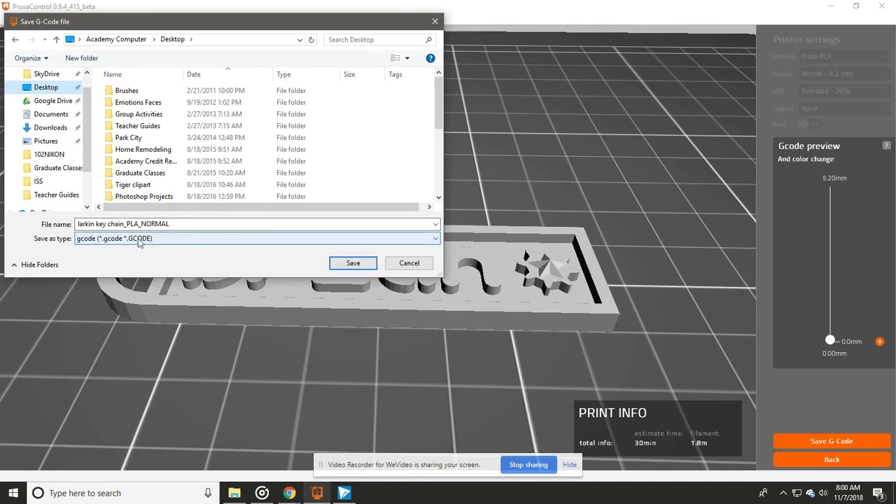
pyautogui.click(353, 264)
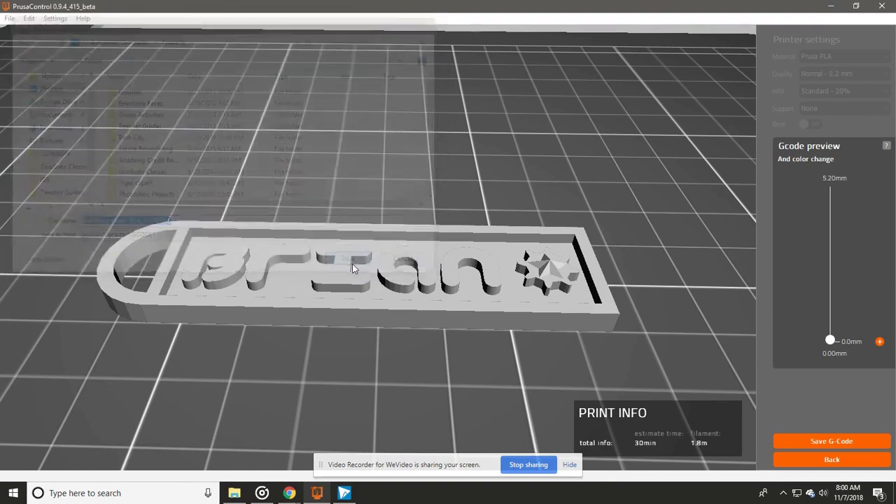